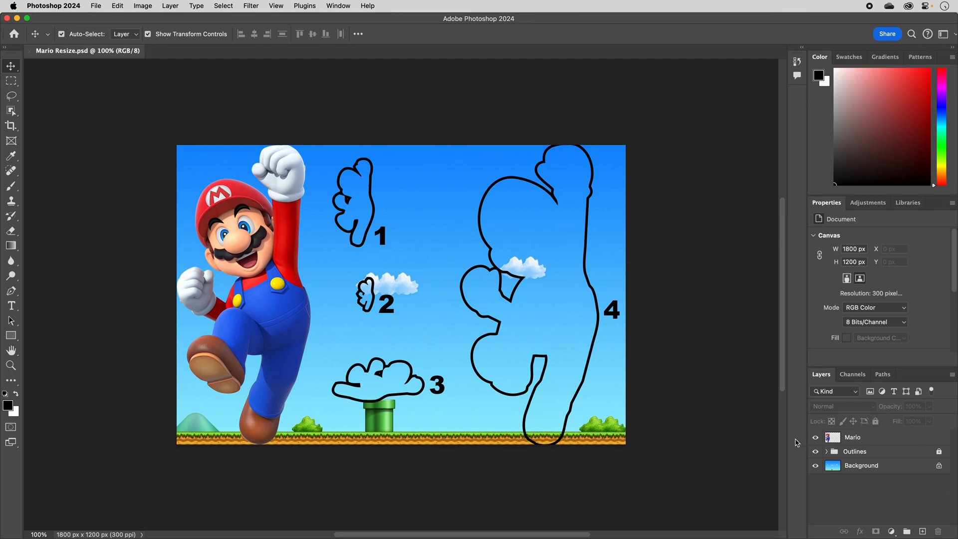
Duplicate the Mario layer, then scale the copy to about 28% and fit it inside outline 1.
left_click(879, 439)
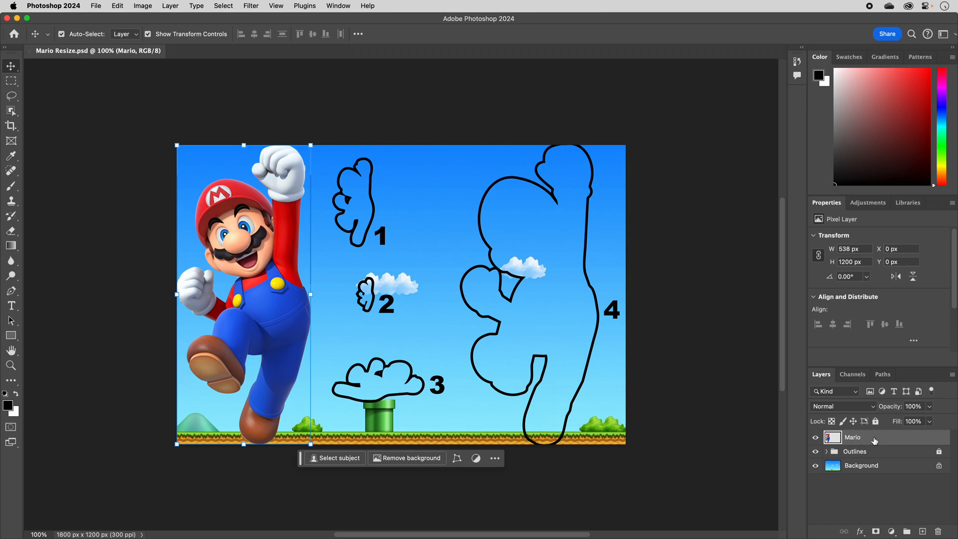
key("super+j")
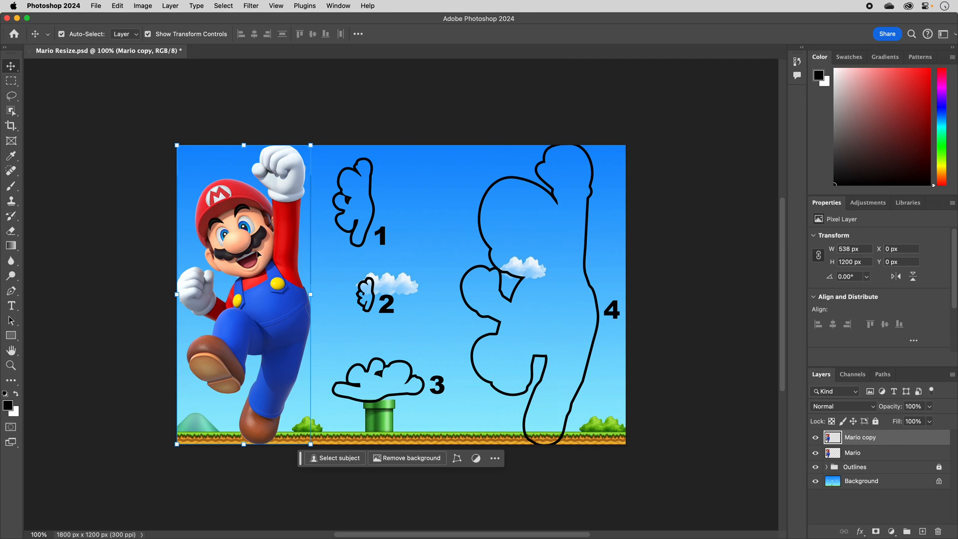
left_click_drag(244, 243, 392, 237)
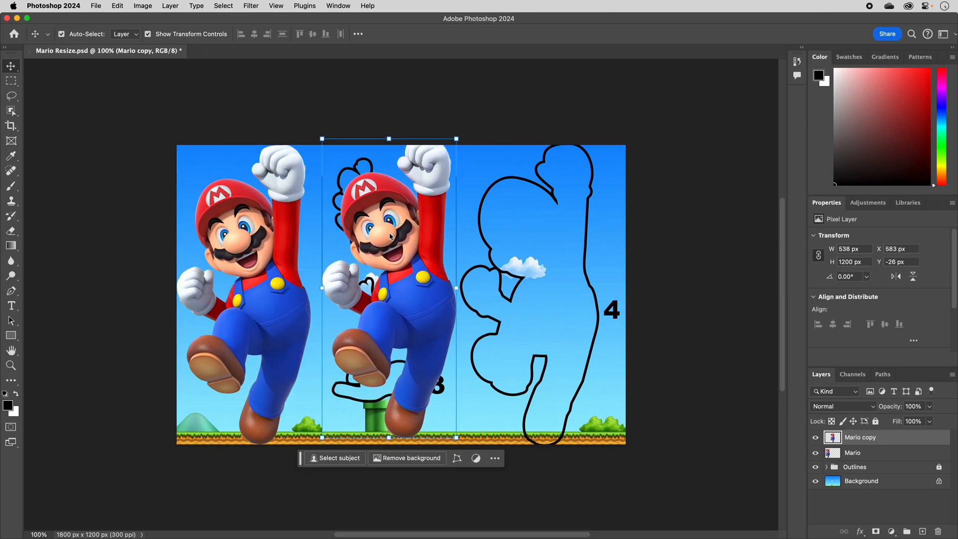
left_click(456, 438)
left_click_drag(458, 438, 403, 234)
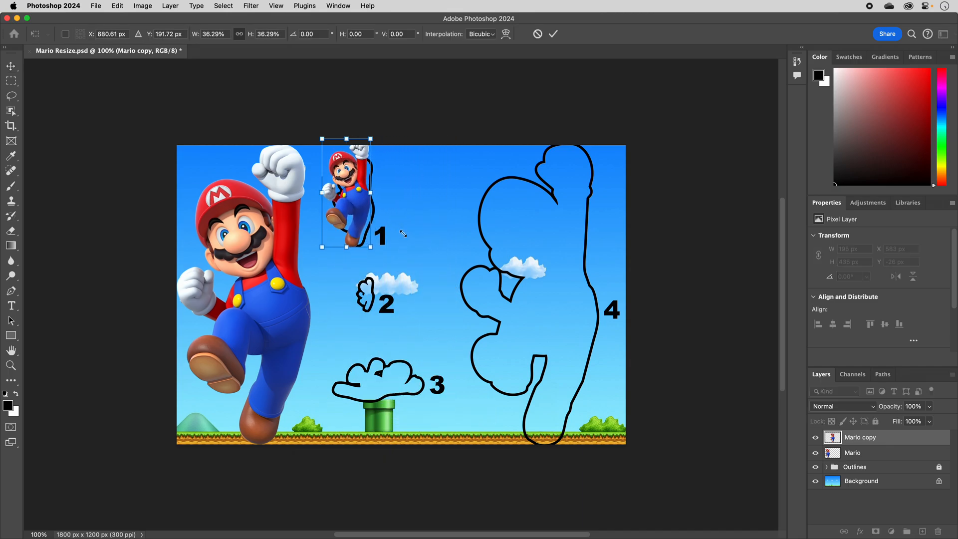
left_click_drag(321, 138, 332, 161)
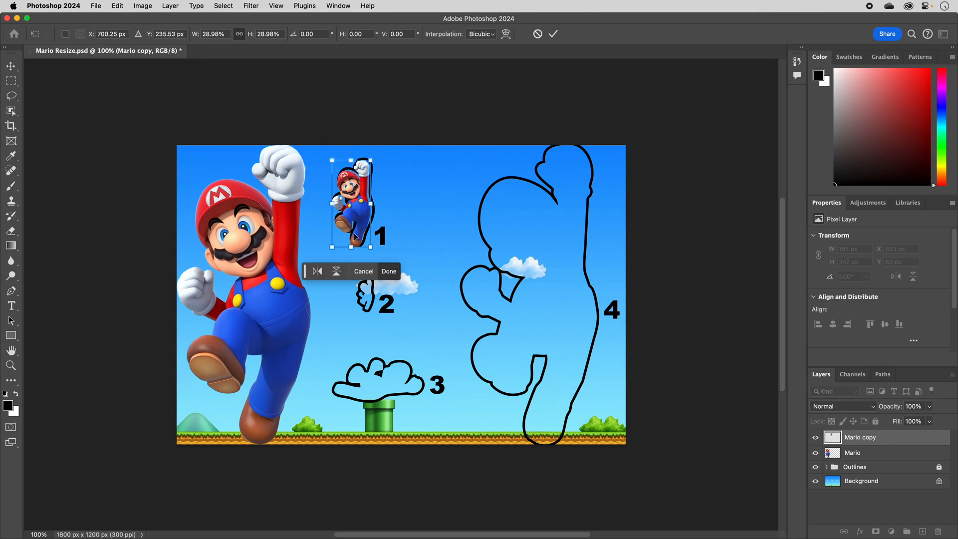
left_click_drag(331, 247, 334, 245)
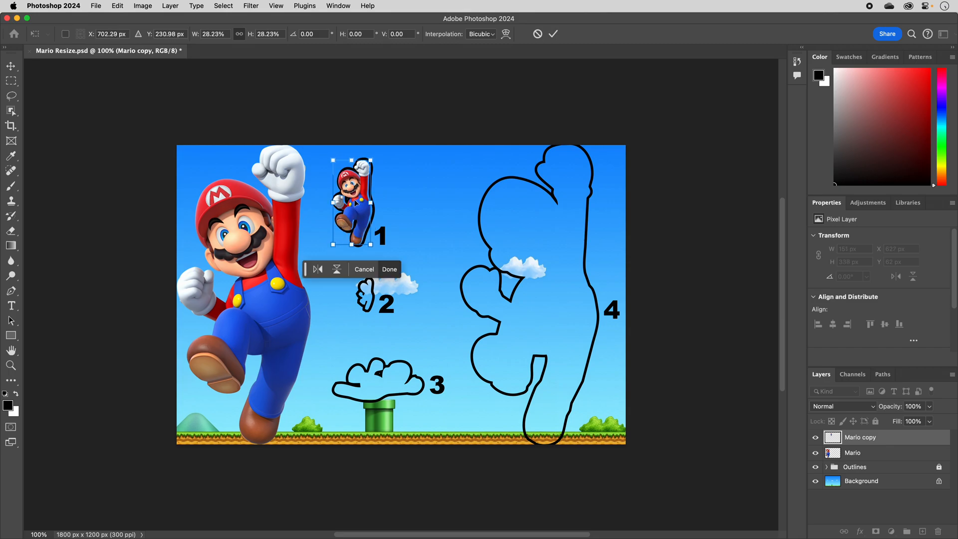
left_click_drag(360, 184, 361, 184)
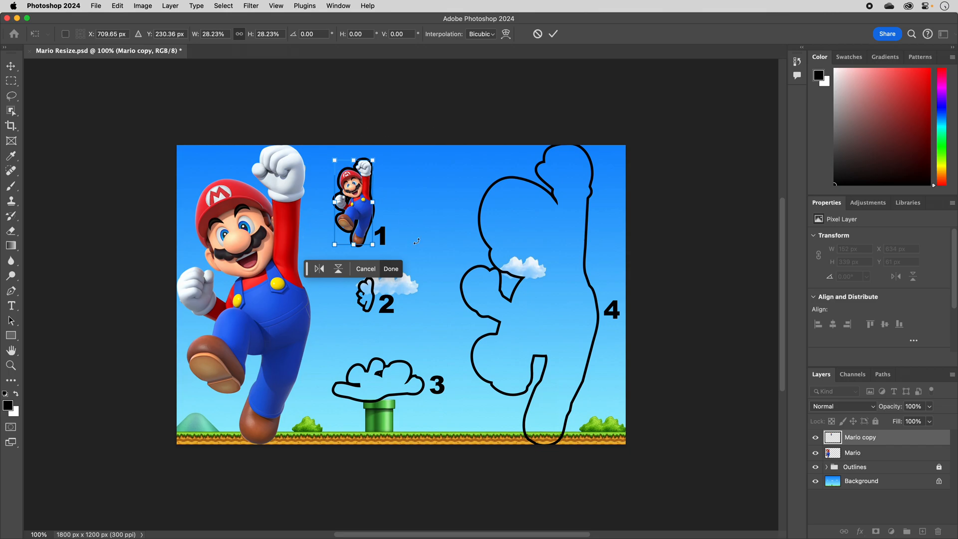
left_click(553, 35)
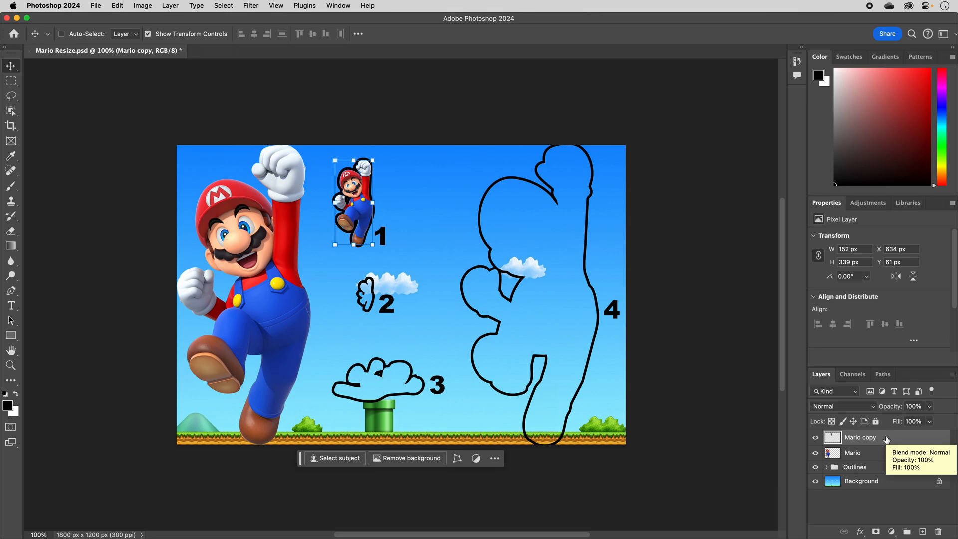
Duplicate the Mario copy in outline 1 and shrink the duplicate to about 43% over outline 2.
key("super+j")
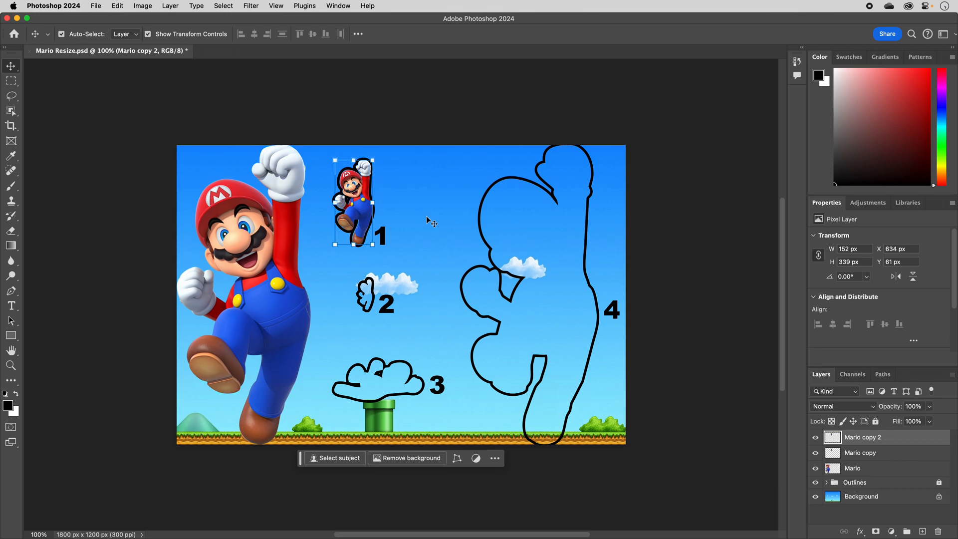
left_click_drag(363, 202, 369, 271)
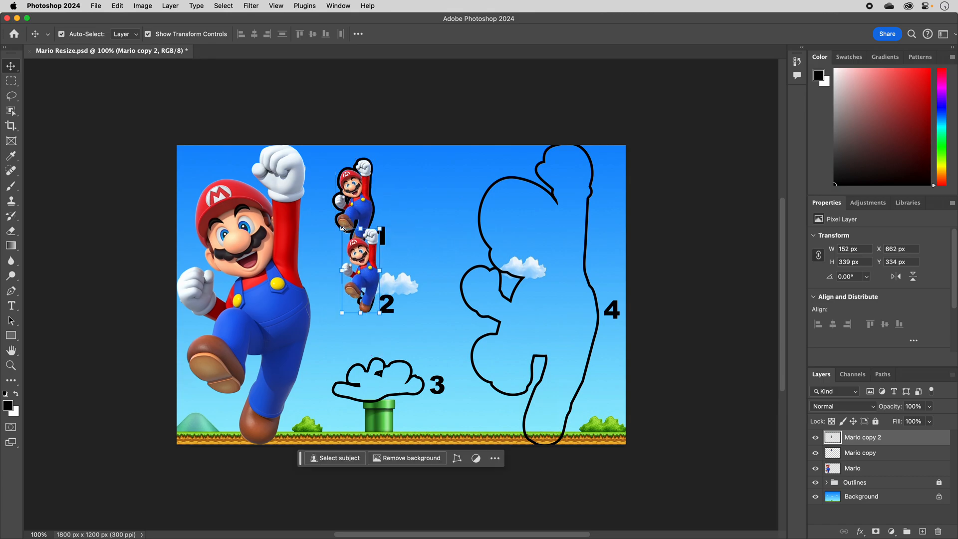
left_click_drag(342, 229, 370, 290)
Nudge the small Mario copy until it lines up with outline 2, and apply the transform.
key("Left")
key("Left")
key("Left")
key("Left")
key("Left")
key("Left")
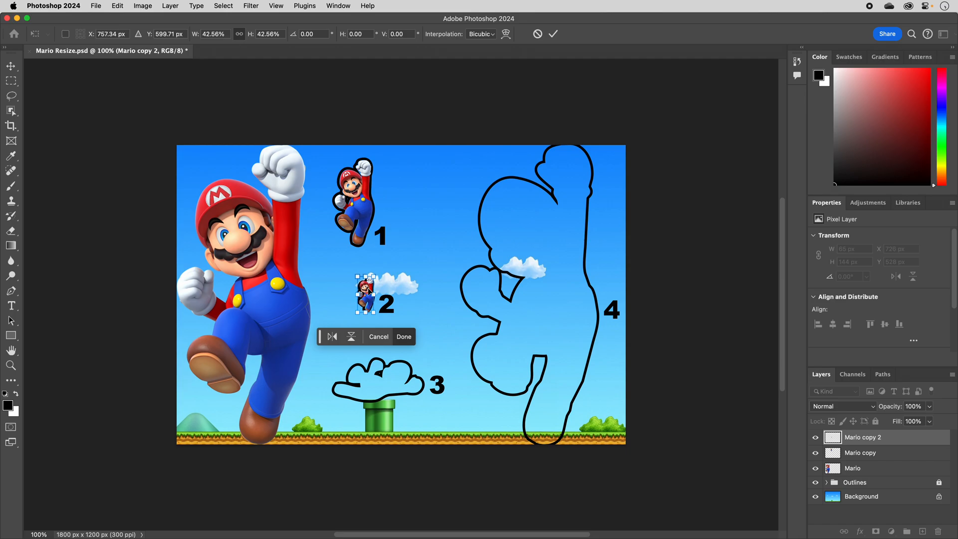
key("Up")
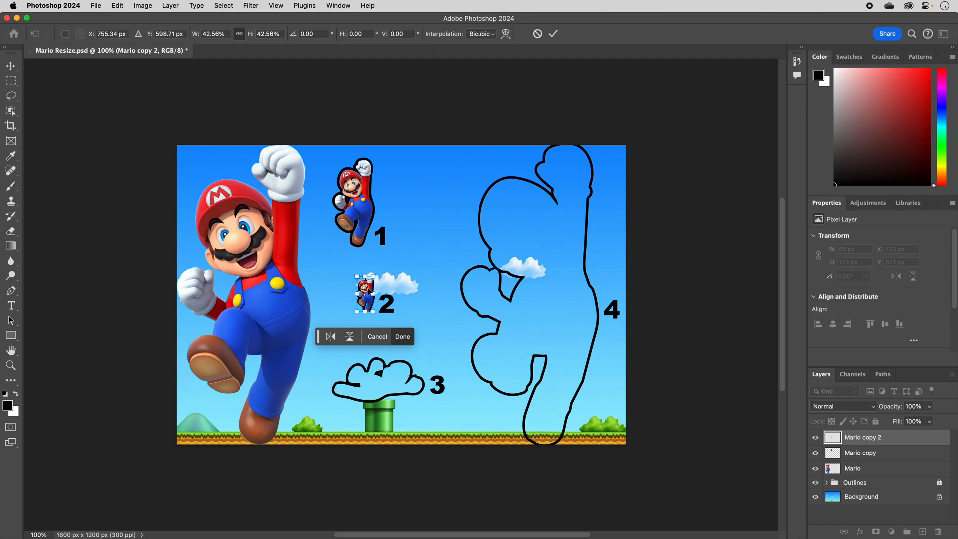
left_click_drag(365, 290, 366, 290)
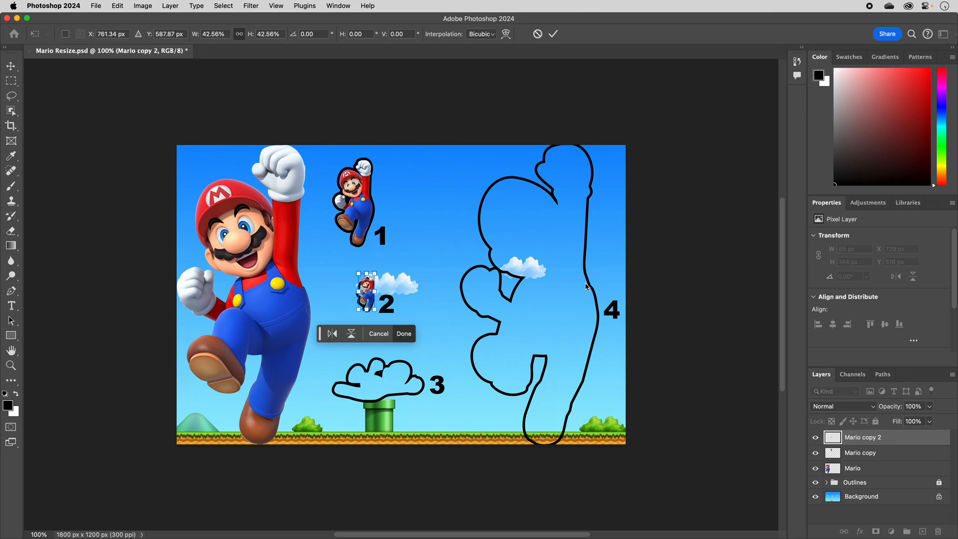
key("Down")
key("Down")
key("Down")
key("Left")
key("Left")
key("Left")
key("Left")
key("Down")
key("Down")
key("Down")
key("Down")
key("Down")
key("Down")
key("Left")
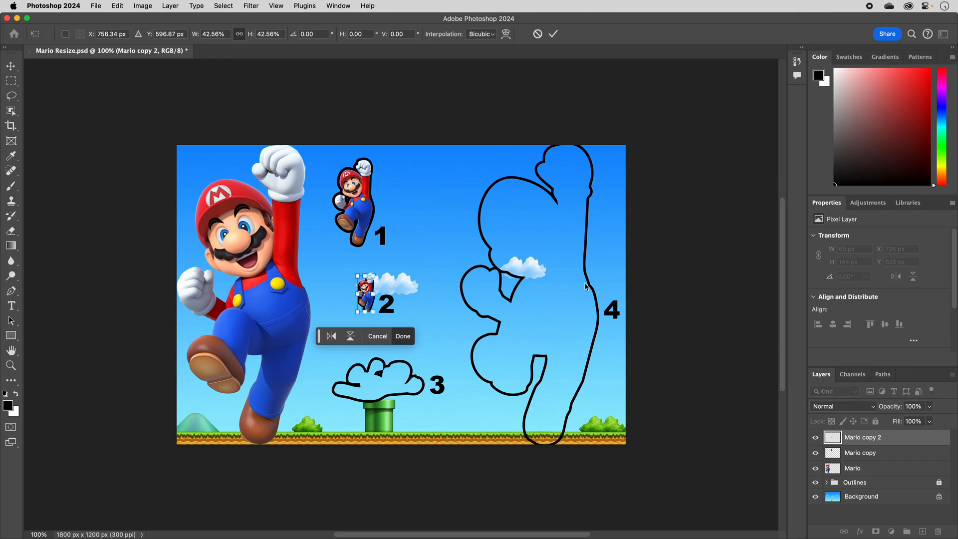
key("Return")
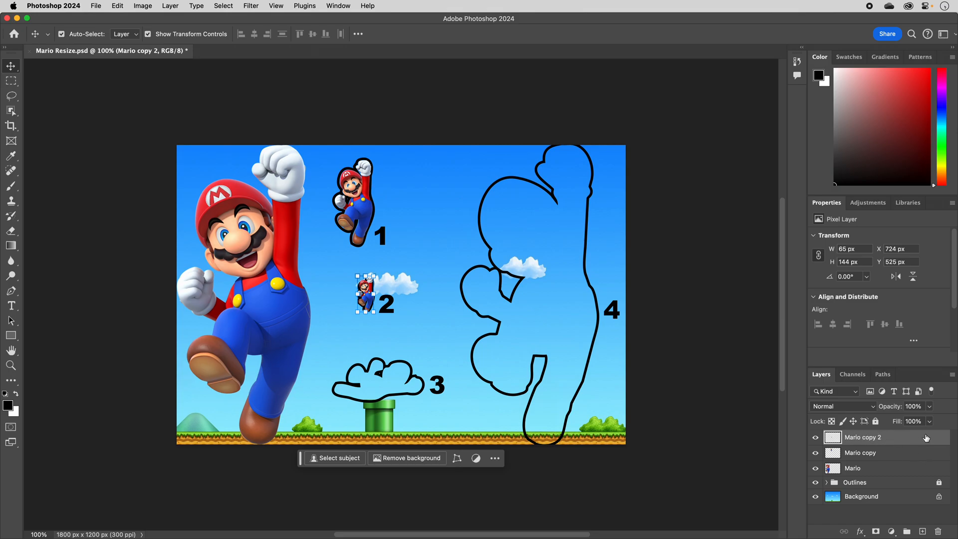
Duplicate the Mario copy in outline 2, enlarge it to about 245%, and rotate it about 81° to fit outline 3.
key("super+j")
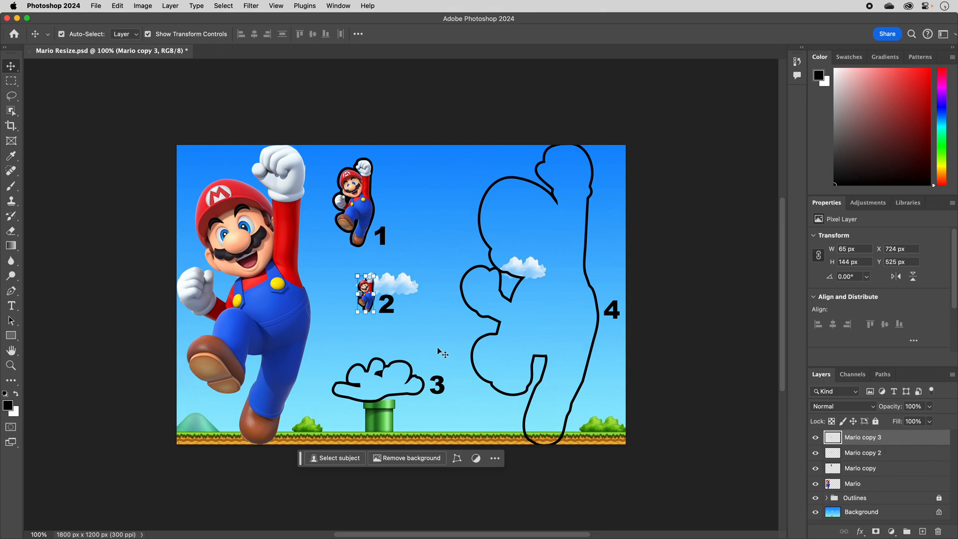
left_click_drag(369, 293, 421, 313)
key("super+t")
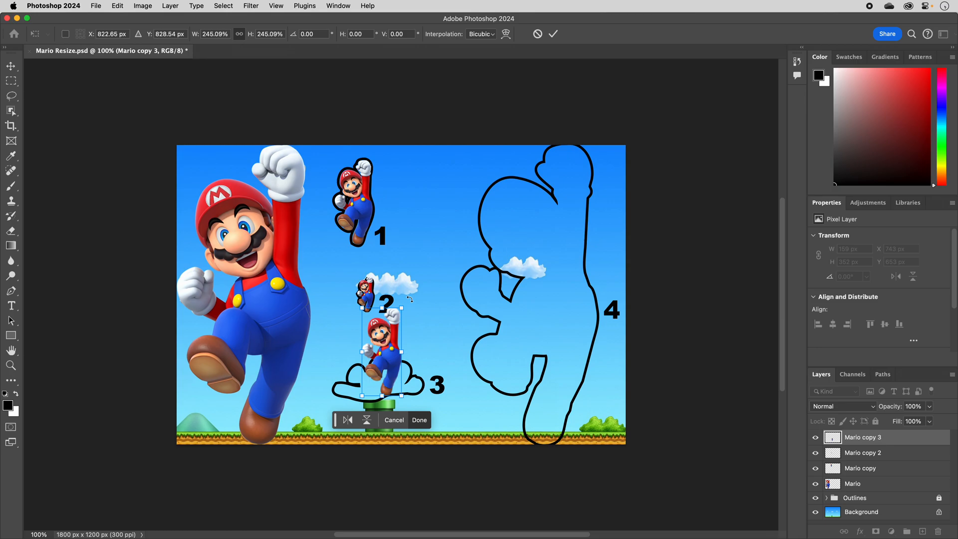
left_click_drag(410, 299, 444, 366)
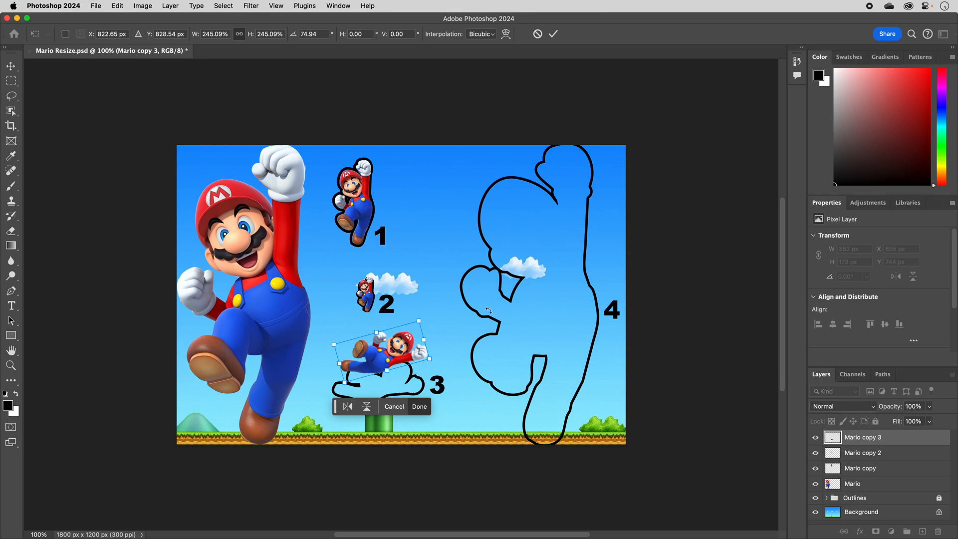
left_click_drag(397, 350, 389, 372)
left_click_drag(414, 332, 420, 336)
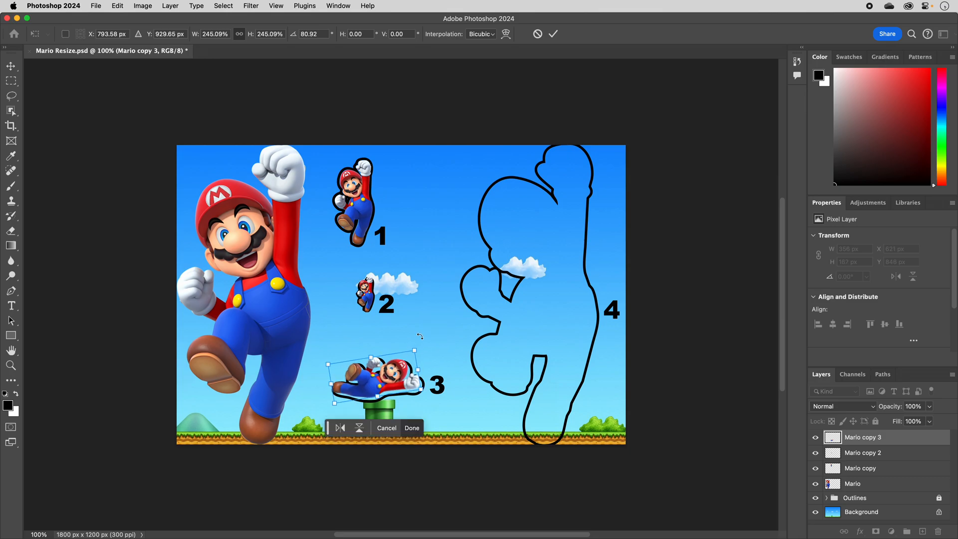
left_click_drag(391, 373, 397, 378)
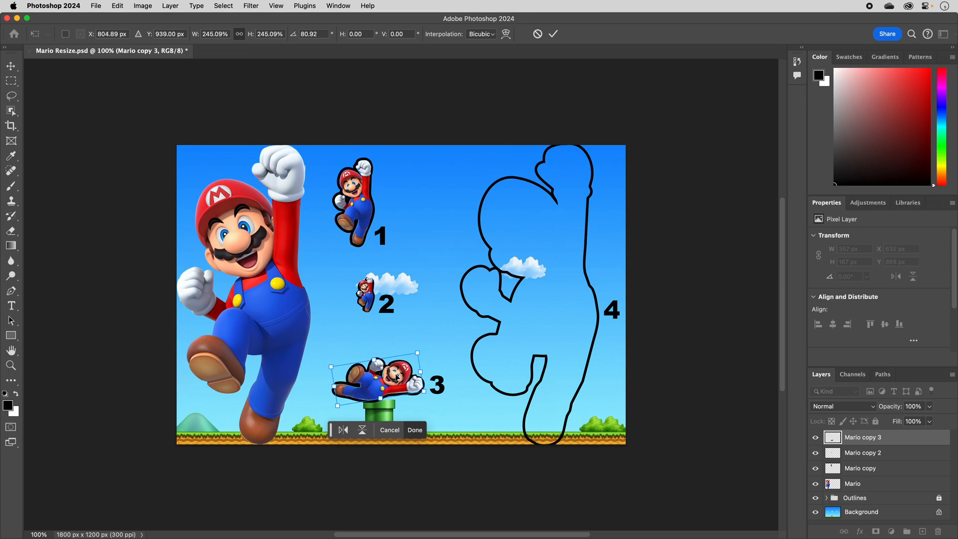
key("Return")
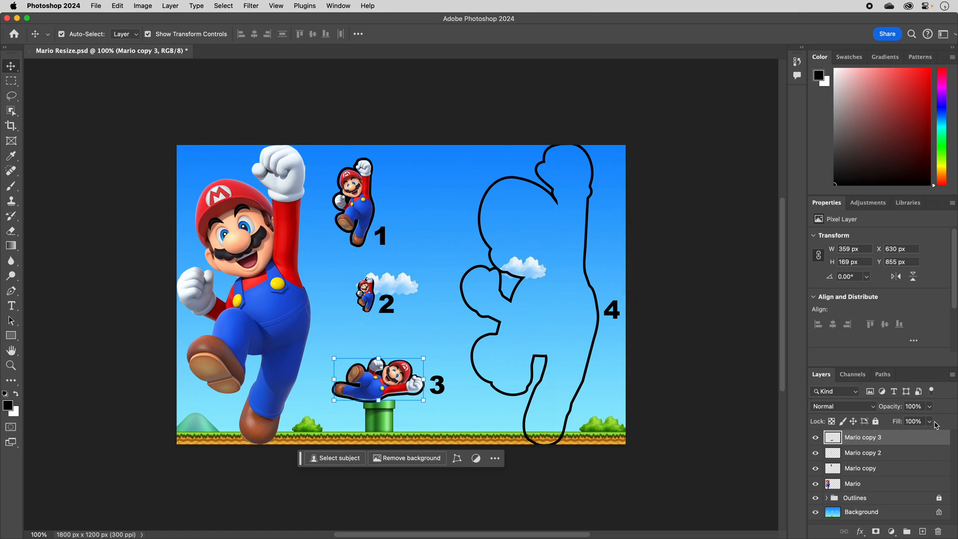
Duplicate the Mario copy in outline 3, rotate it upright by about -85° and enlarge it to about 355% over outline 4.
key("super+j")
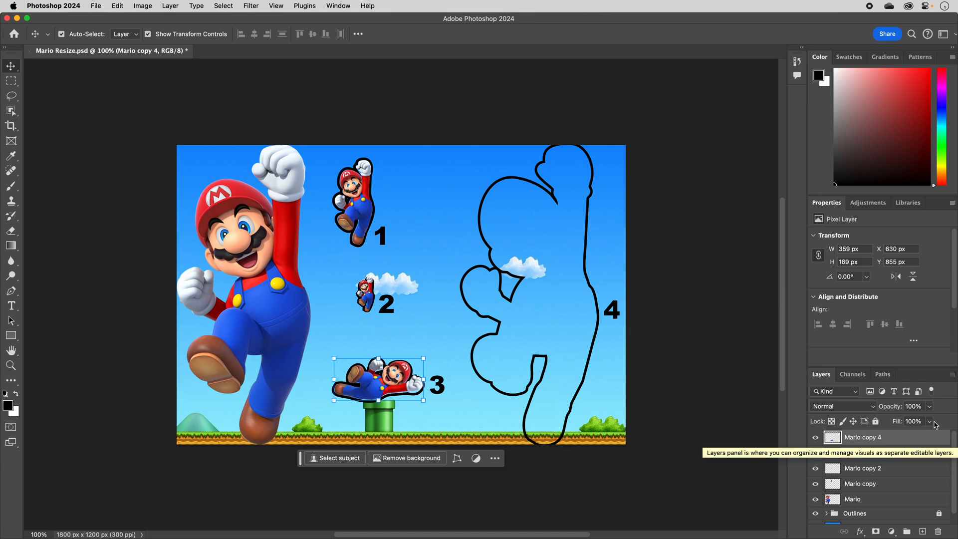
left_click_drag(399, 375, 507, 216)
left_click_drag(525, 250, 472, 123)
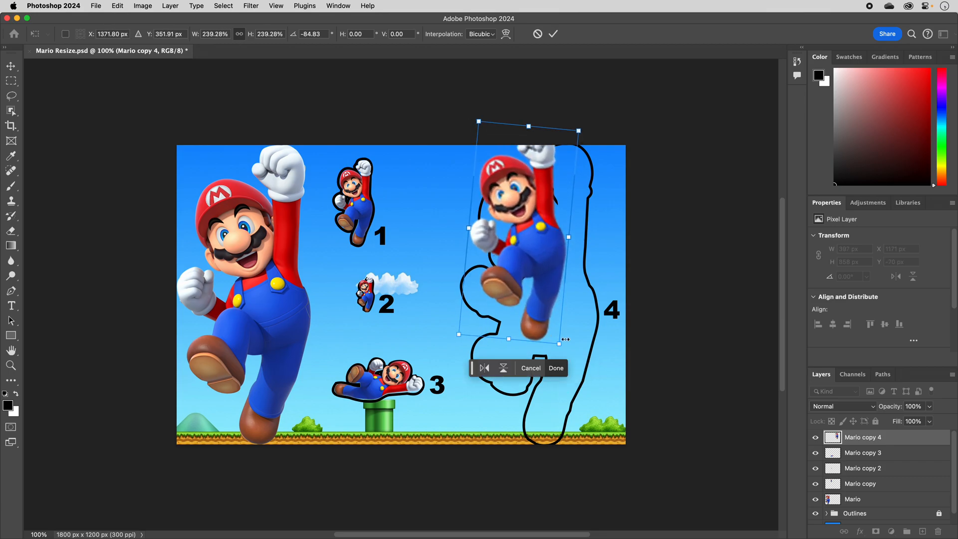
left_click_drag(560, 343, 574, 458)
left_click_drag(610, 286, 582, 283)
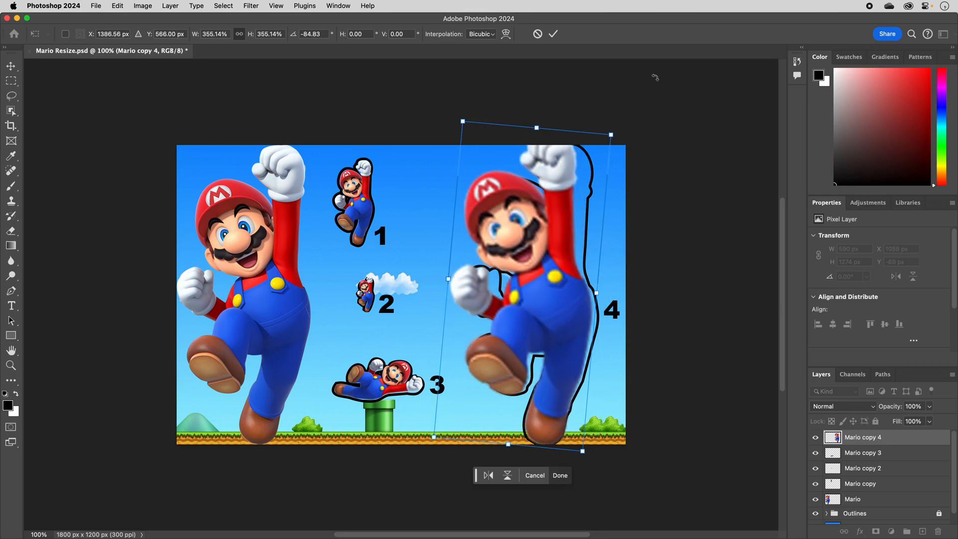
Adjust the large Mario copy to about 335% scale and -80° rotation, align it with outline 4, and apply the transform.
left_click_drag(623, 128, 631, 139)
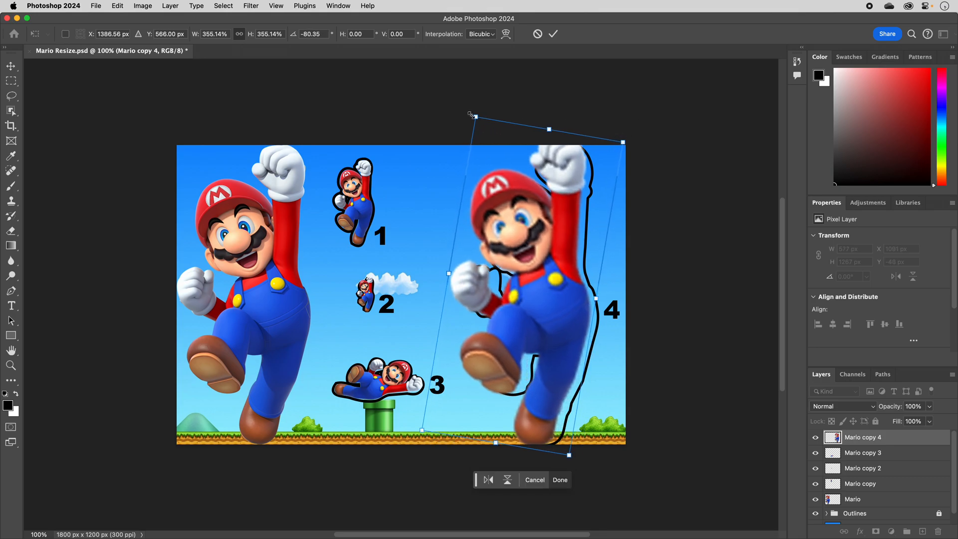
left_click_drag(477, 117, 483, 127)
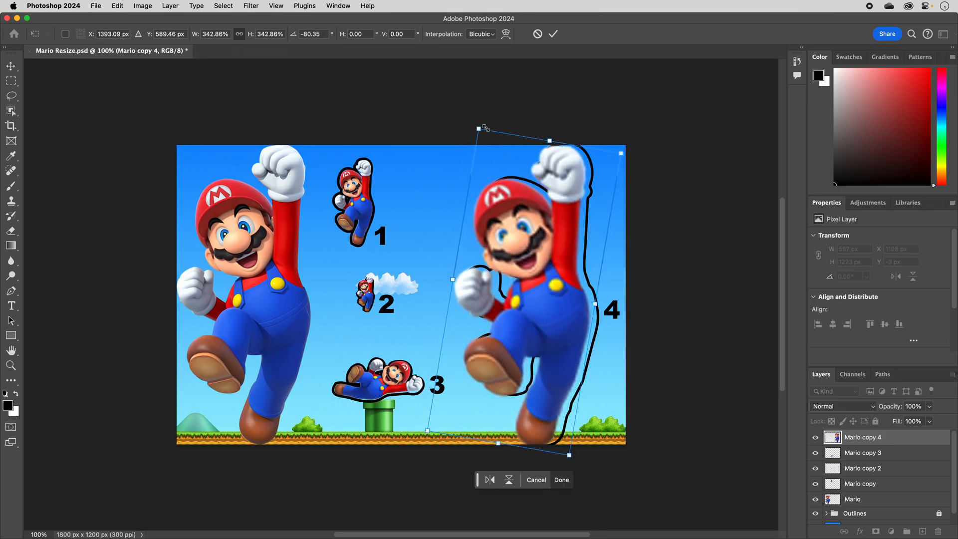
left_click_drag(427, 431, 437, 429)
key("shift+Right")
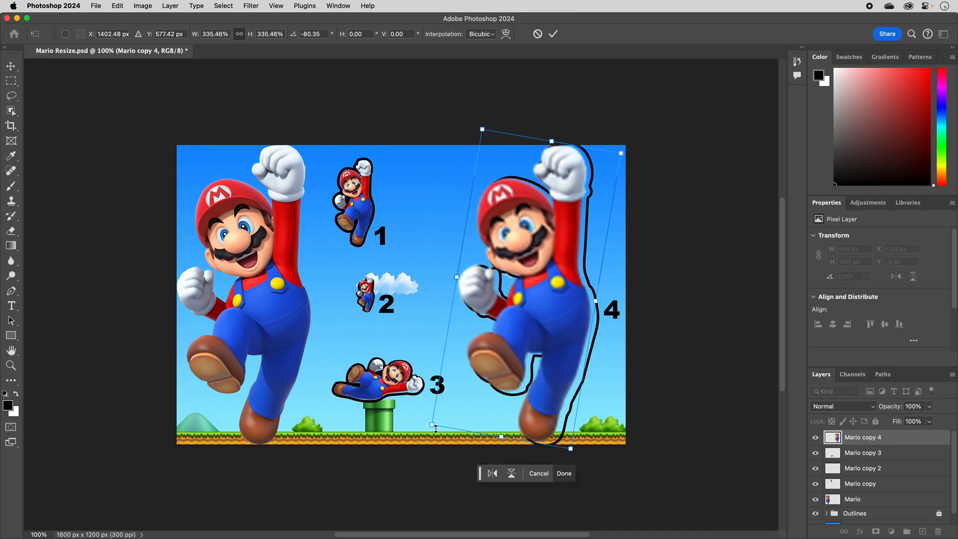
key("Down")
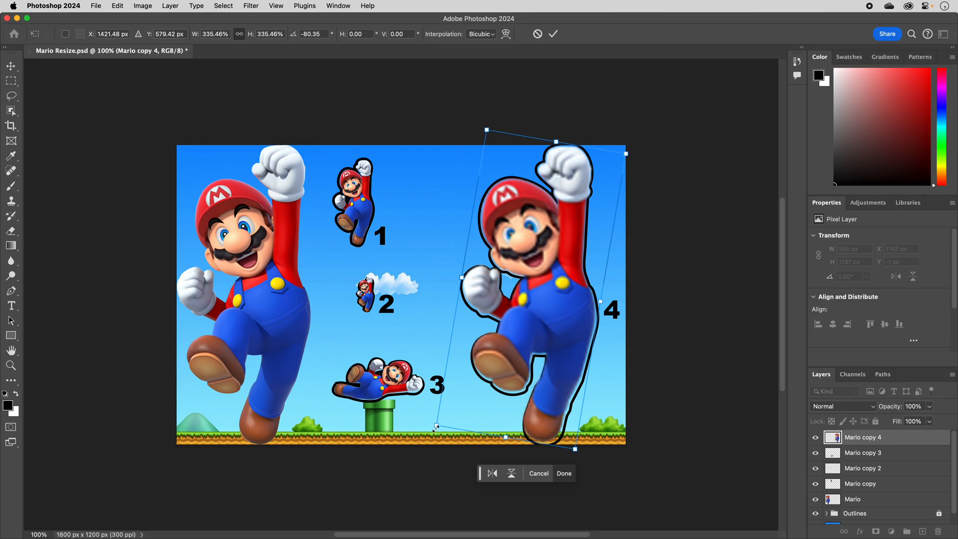
key("Right")
key("Right")
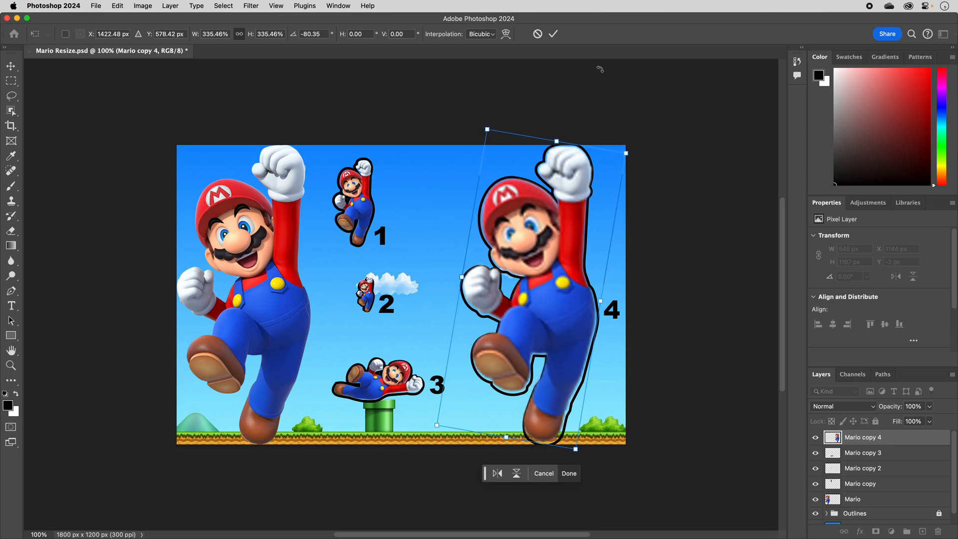
left_click(553, 34)
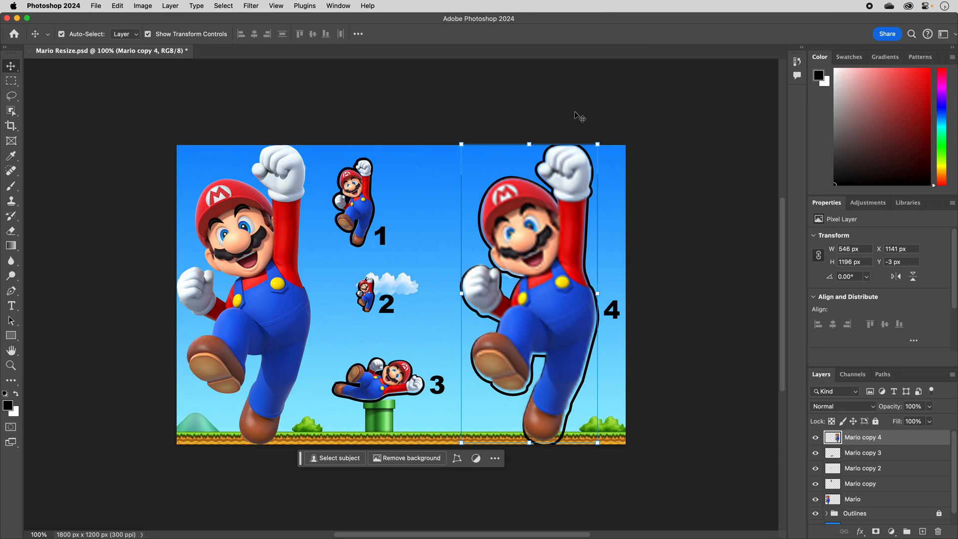
Revert the document to its last saved version and select the Mario layer.
key("super")
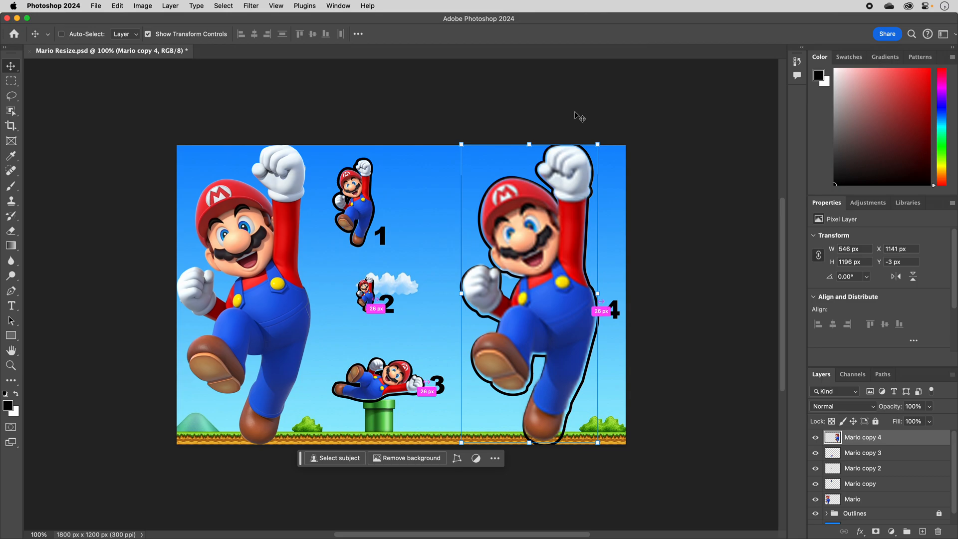
key("super+equal")
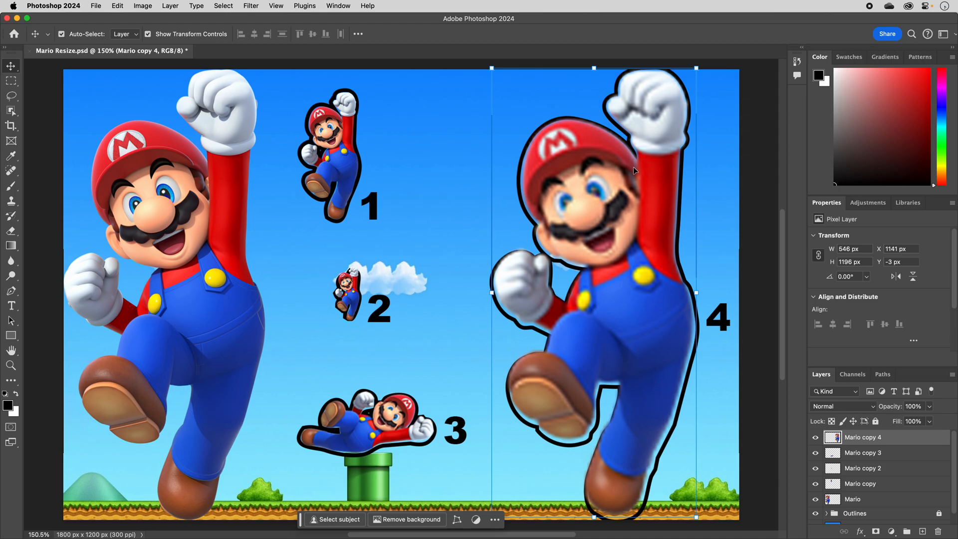
left_click(94, 6)
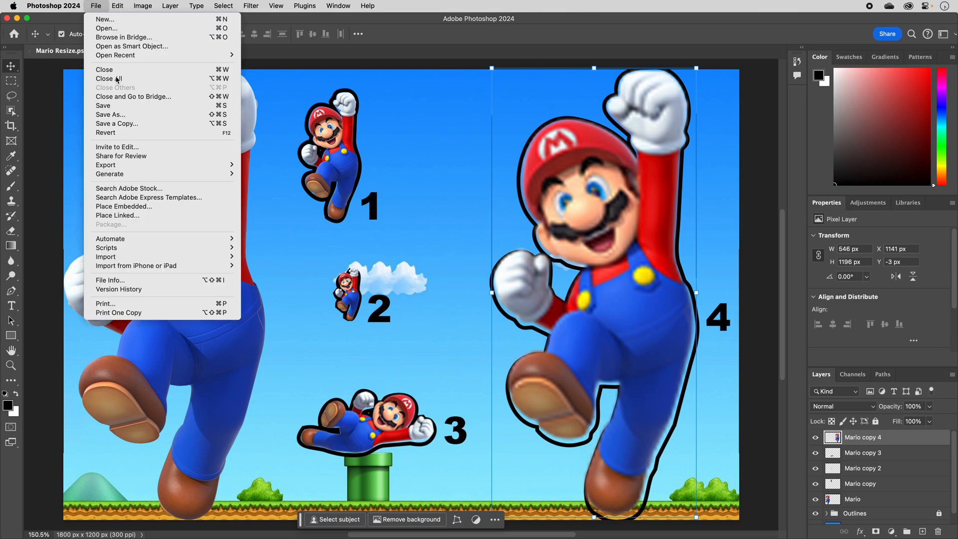
left_click(133, 136)
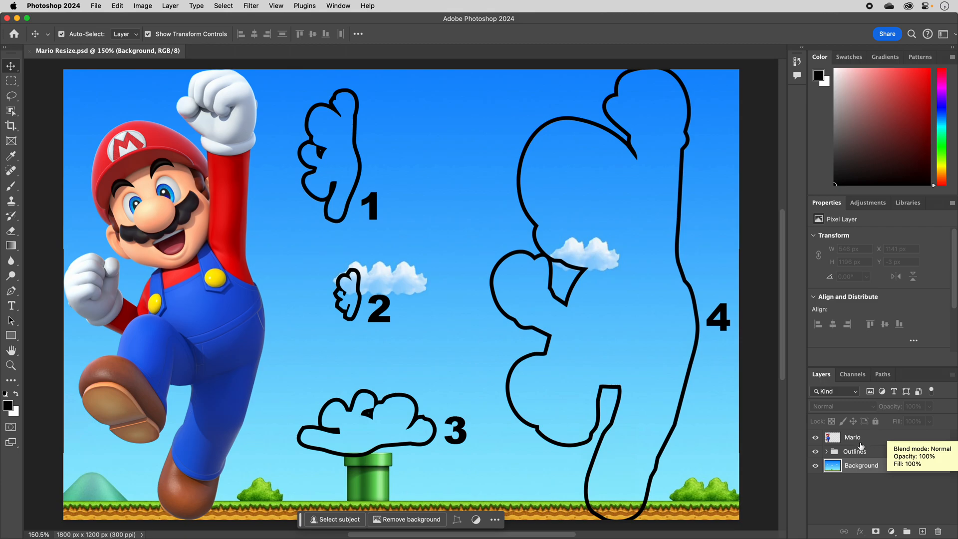
left_click(869, 439)
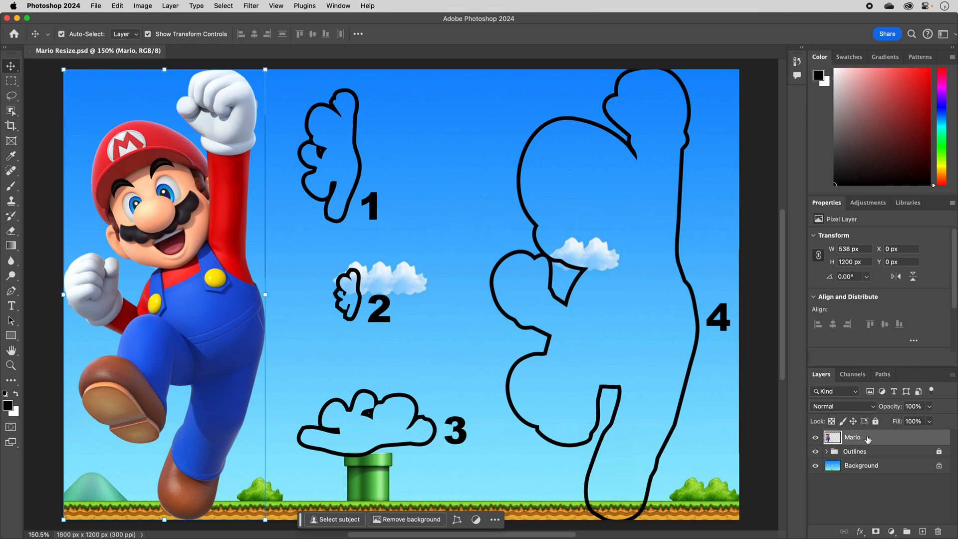
Convert the Mario layer into a smart object by enabling it for smart filters.
left_click(251, 7)
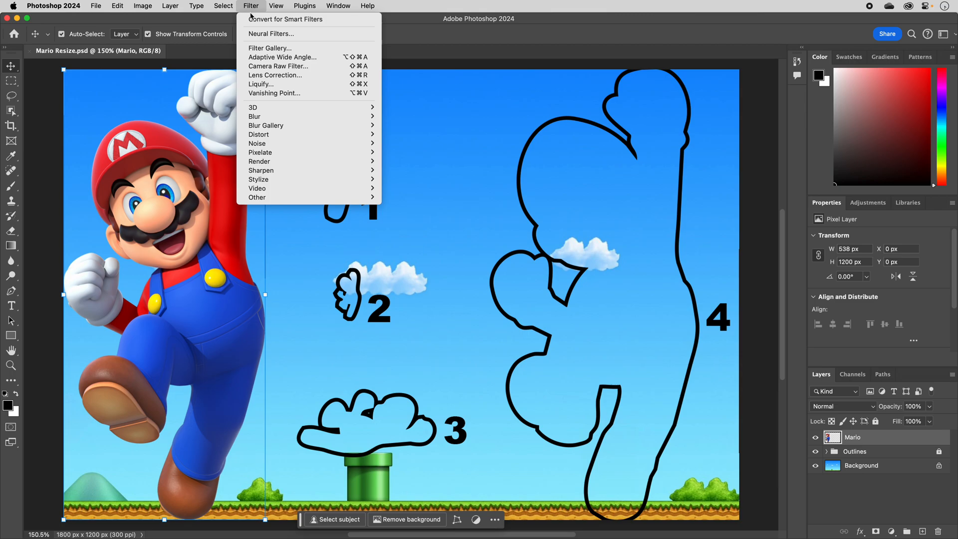
left_click(252, 20)
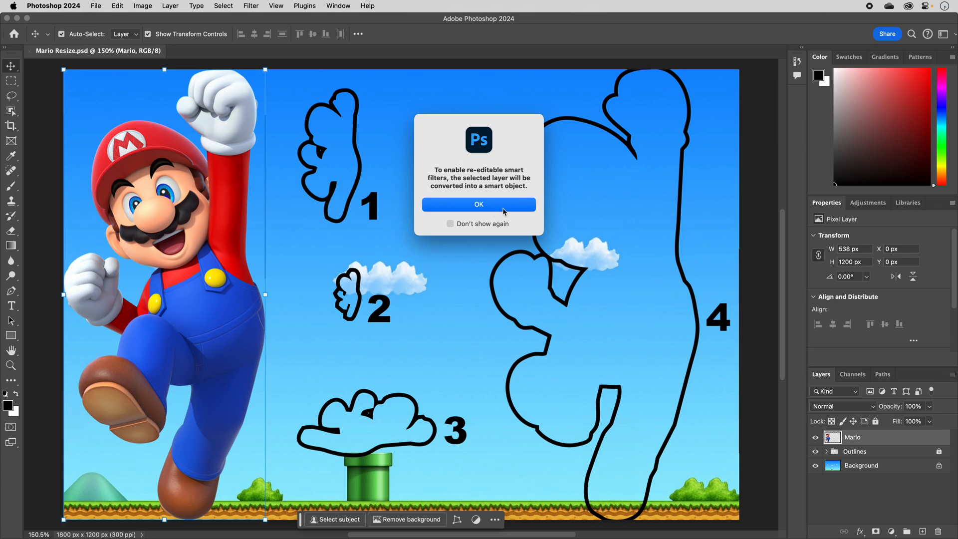
left_click(496, 206)
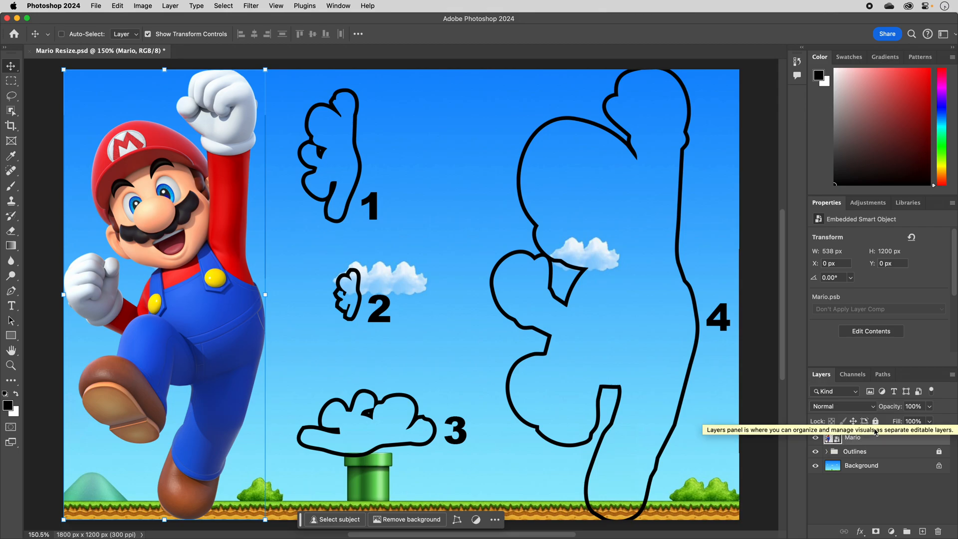
Duplicate the Mario smart object, scale the copy to about 28.7%, fit it inside outline 1, and apply the transform.
key("super+j")
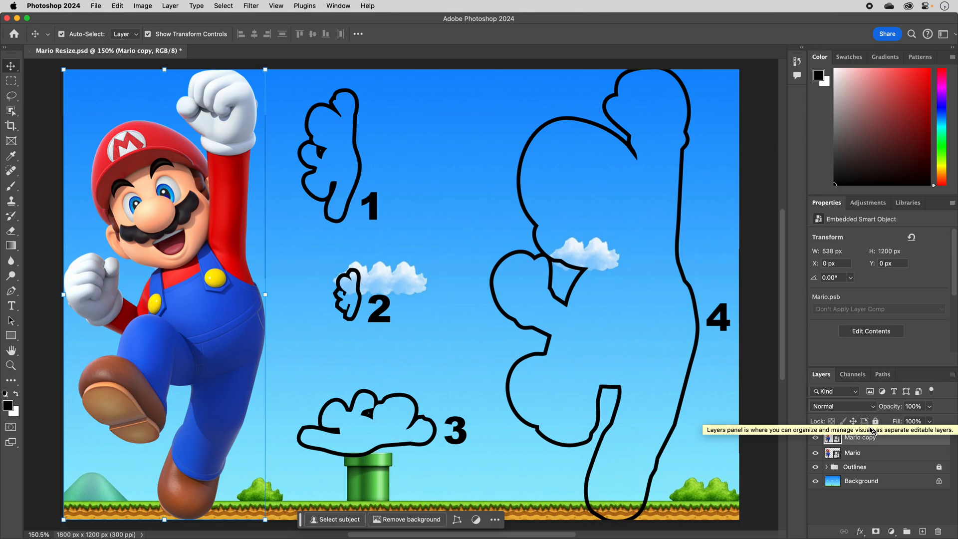
left_click_drag(150, 146, 363, 146)
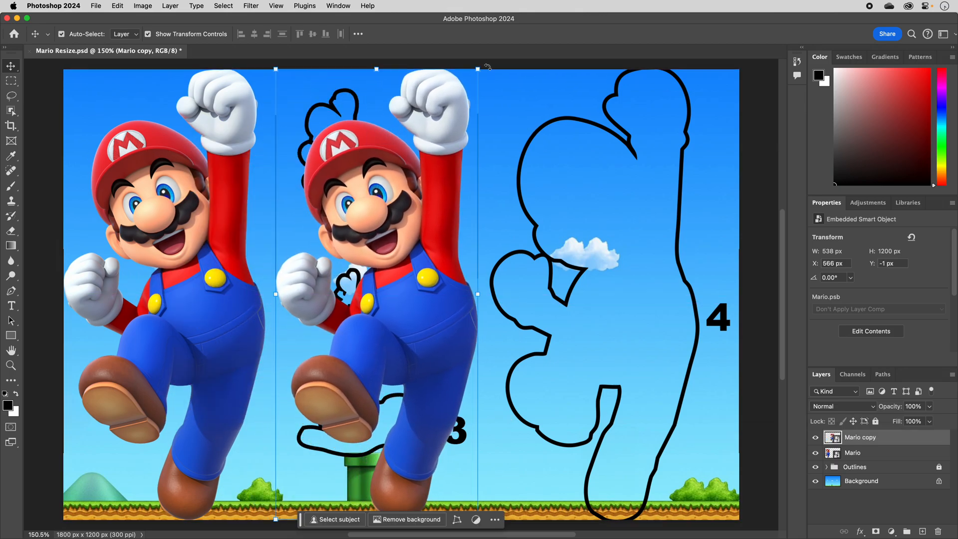
left_click_drag(478, 68, 341, 115)
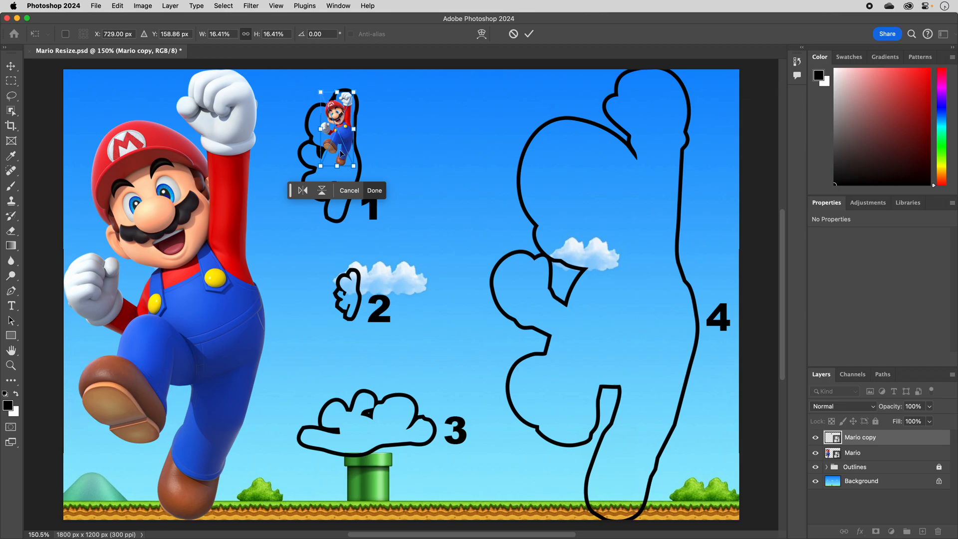
left_click_drag(319, 166, 300, 221)
left_click_drag(332, 132, 336, 132)
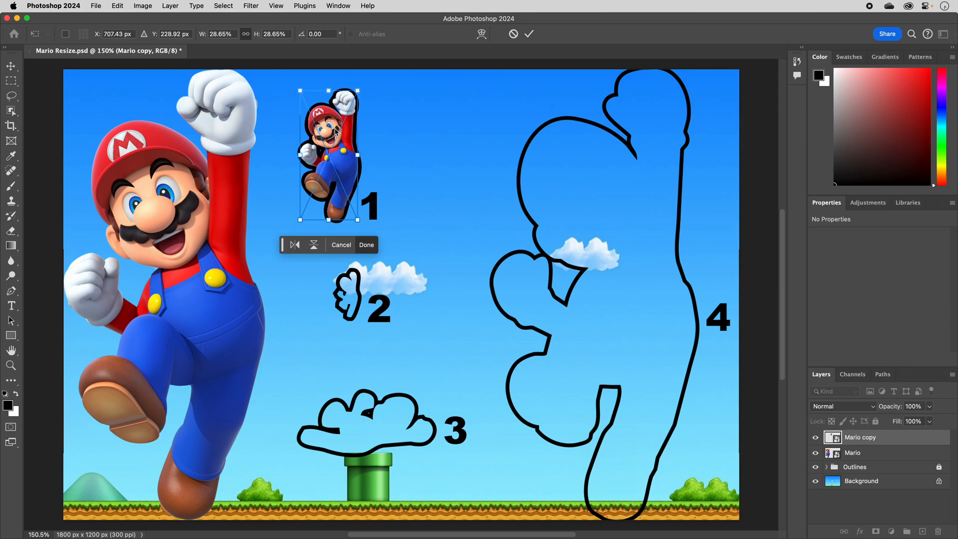
left_click(529, 35)
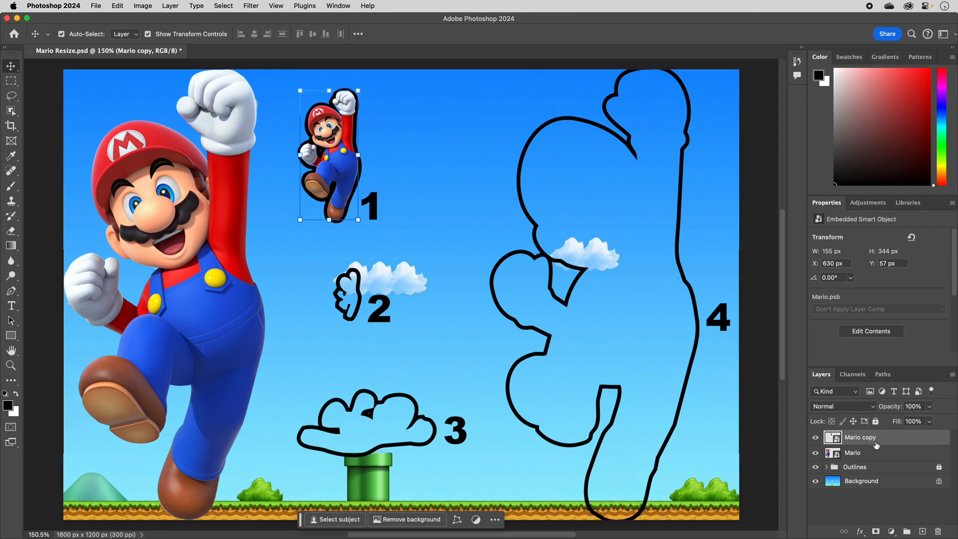
Duplicate the Mario copy in outline 1, shrink it to about 11.8% to fit outline 2, and apply the transform.
key("super+j")
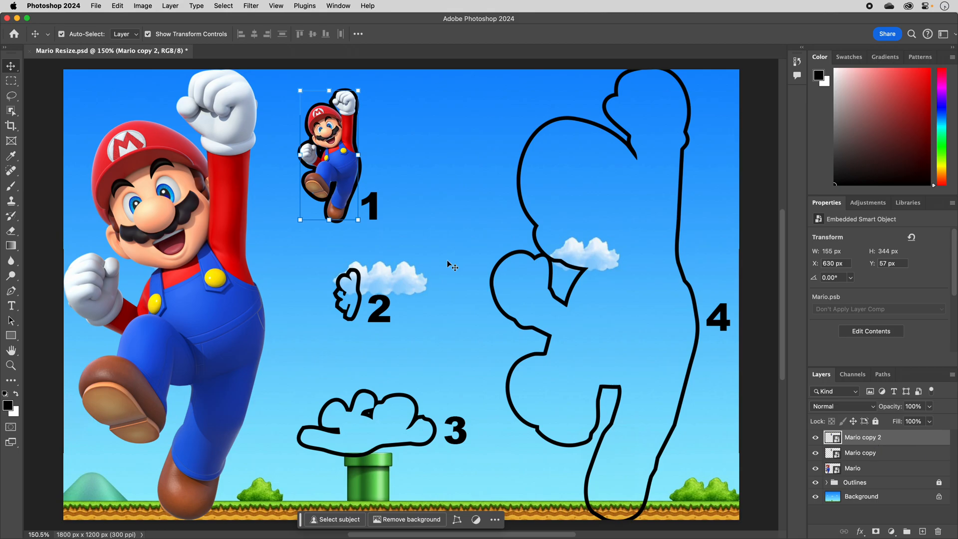
key("super")
key("super+t")
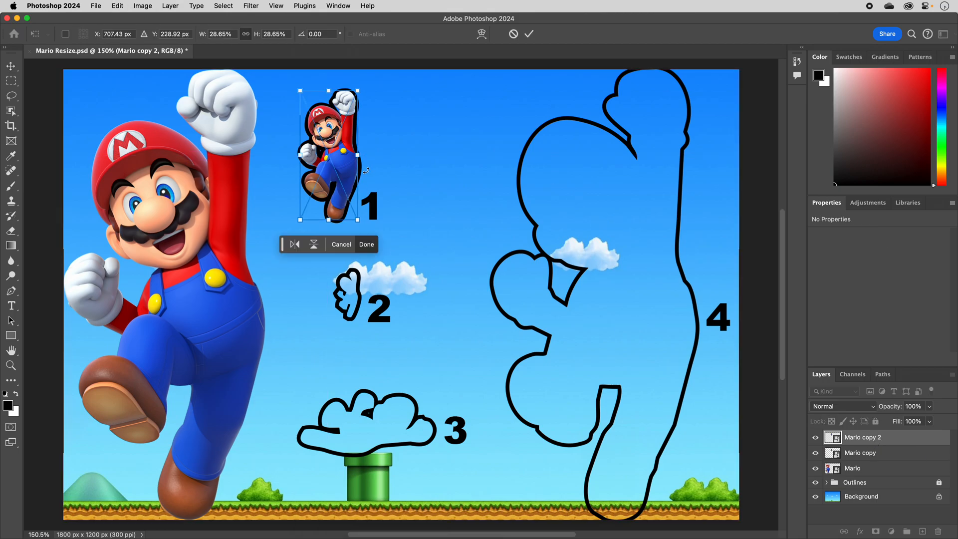
left_click_drag(343, 157, 362, 258)
left_click_drag(319, 191, 347, 283)
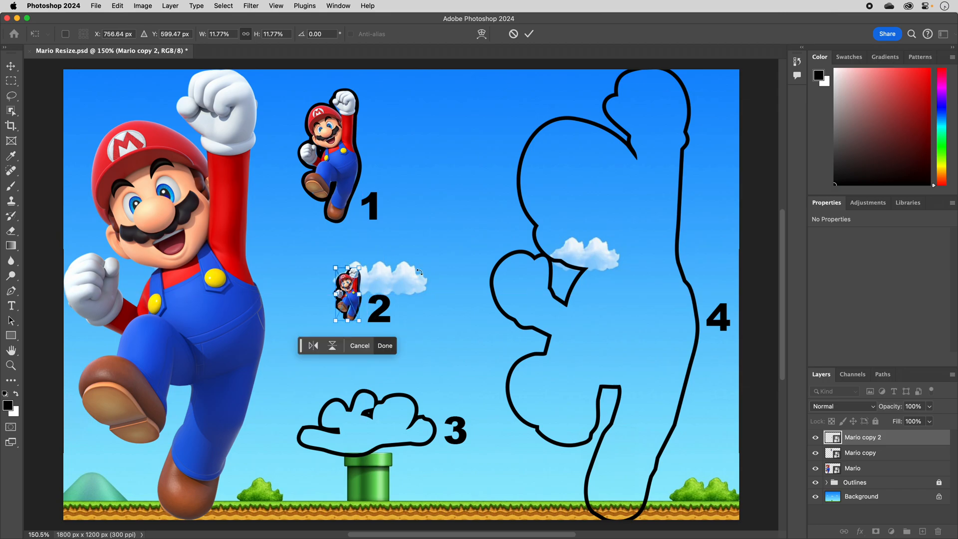
key("Return")
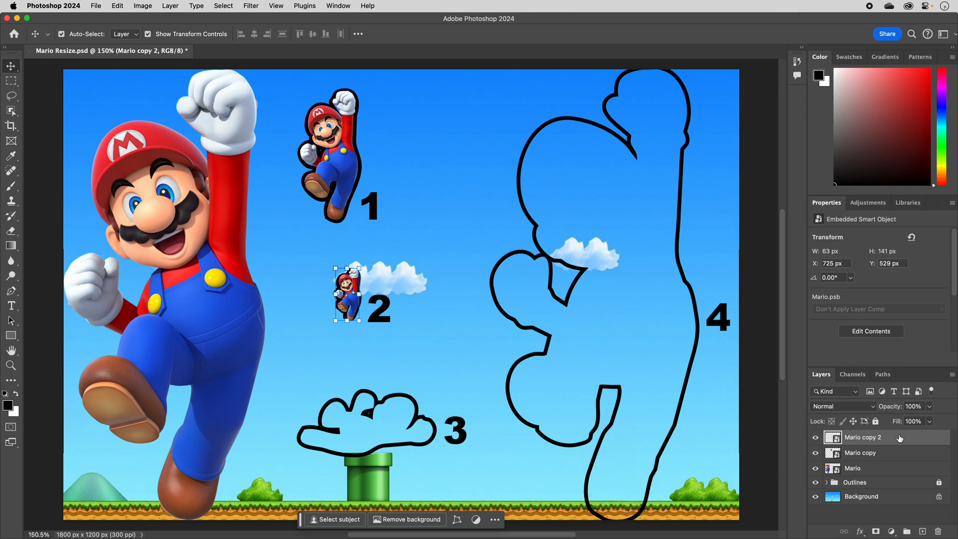
Duplicate the Mario copy in outline 2, move it to outline 3, rotate it to about 81.5° and enlarge it to about 30%.
key("super+j")
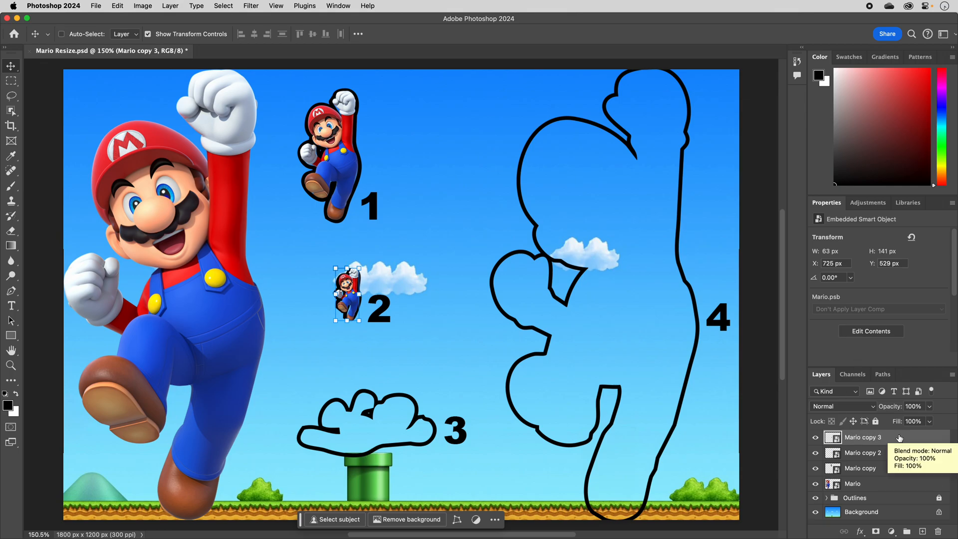
key("super+t")
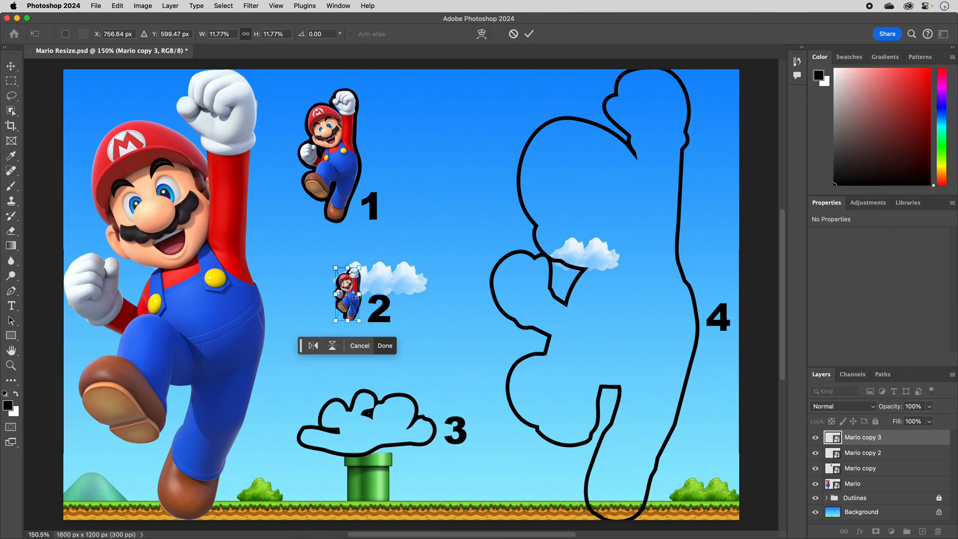
left_click_drag(357, 296, 346, 420)
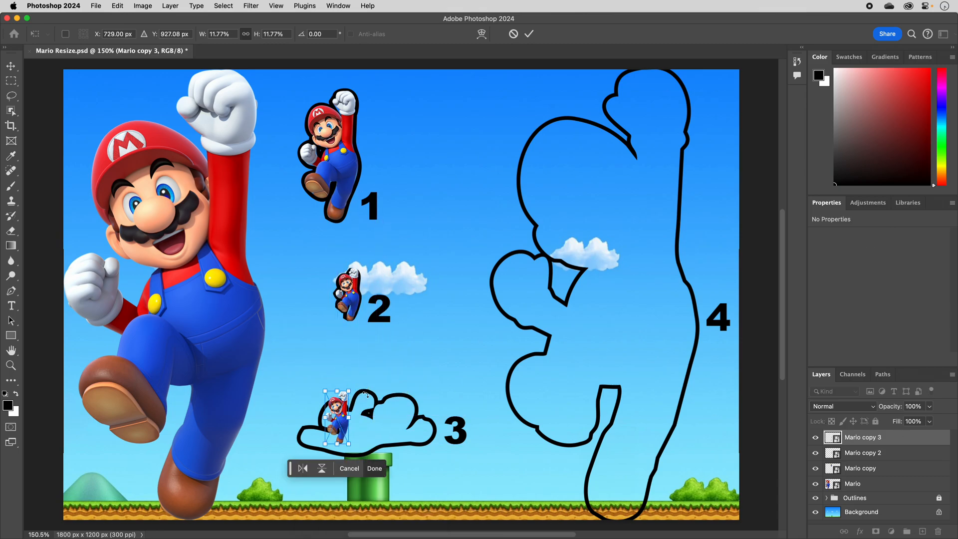
left_click_drag(352, 381, 393, 432)
left_click_drag(363, 400, 404, 405)
Nudge the rotated Mario copy left and up to align it with outline 3, and apply the transform.
key("Left")
key("Left")
key("Left")
key("Left")
key("Up")
key("Up")
key("Up")
key("Up")
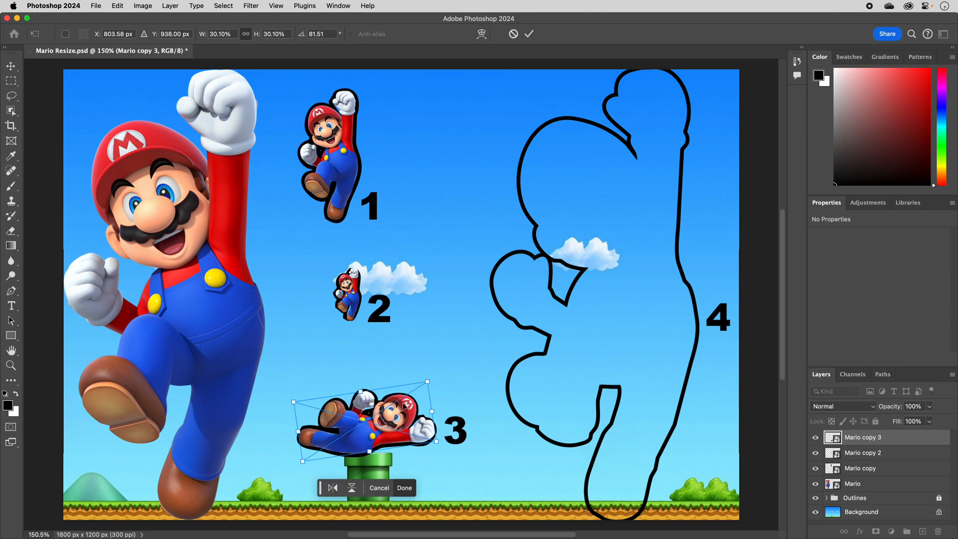
key("Return")
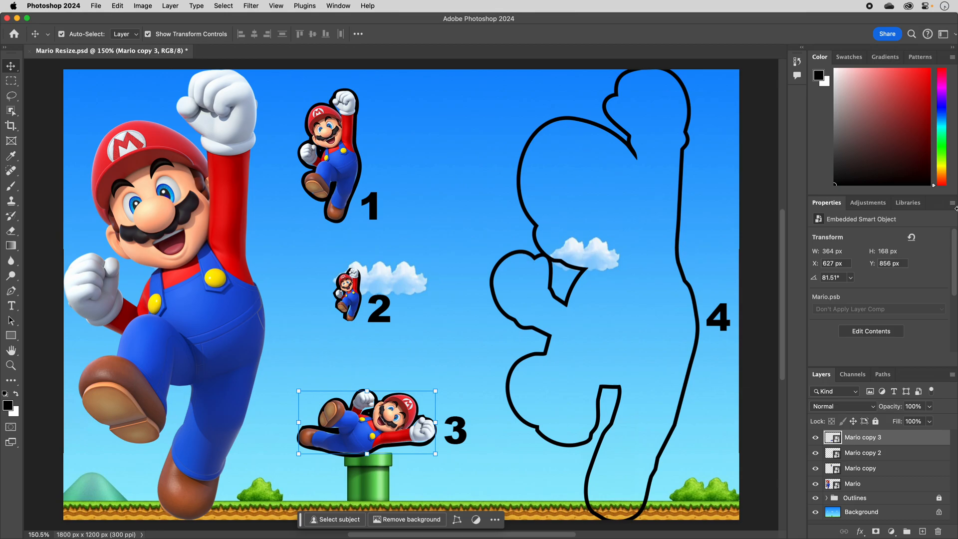
Duplicate the Mario copy in outline 3, move it over outline 4, and set its rotation to 0°.
key("super+j")
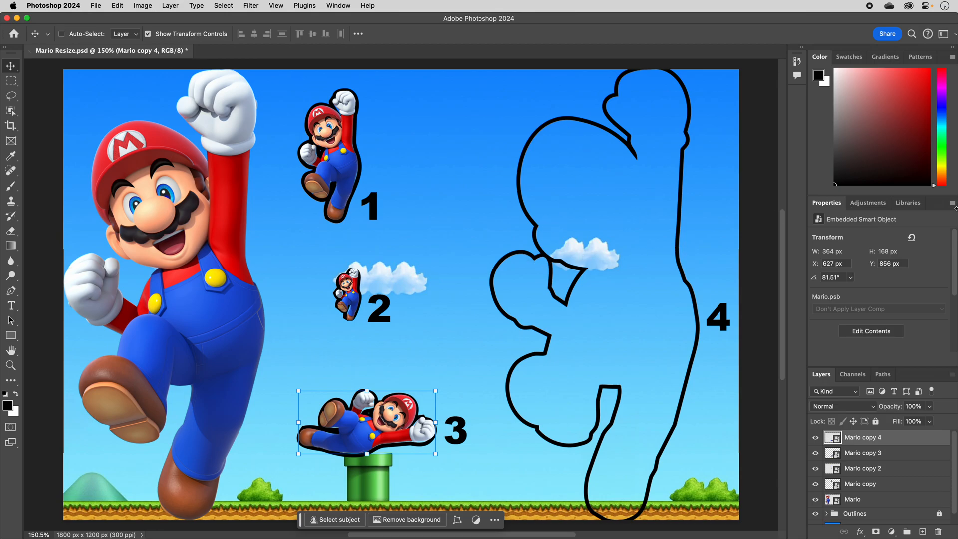
key("super+t")
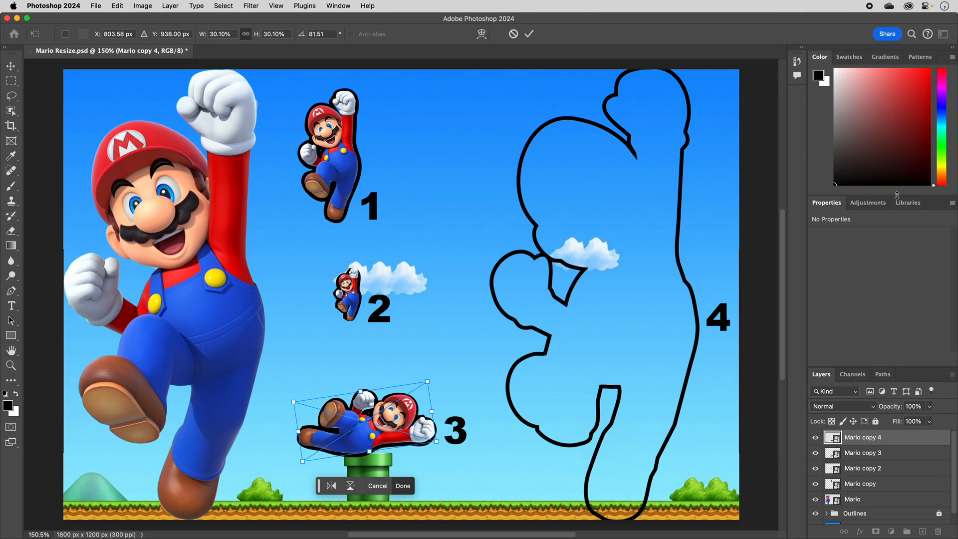
left_click_drag(404, 414, 640, 224)
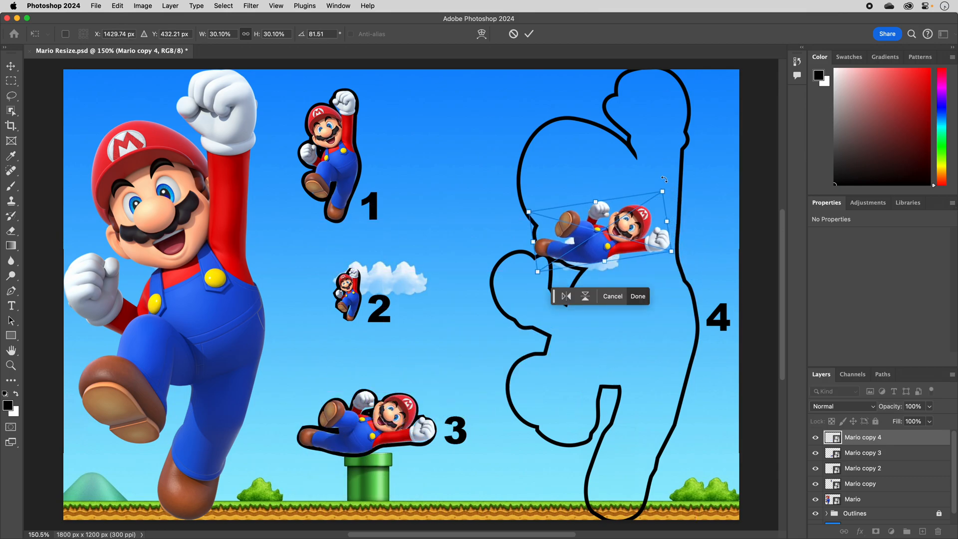
left_click_drag(667, 184, 550, 137)
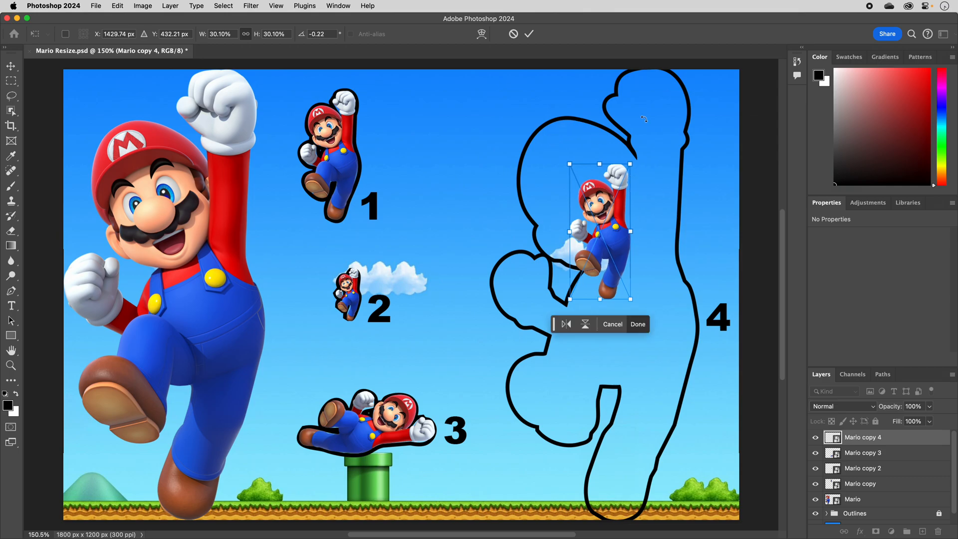
left_click(332, 33)
type("0")
key("Return")
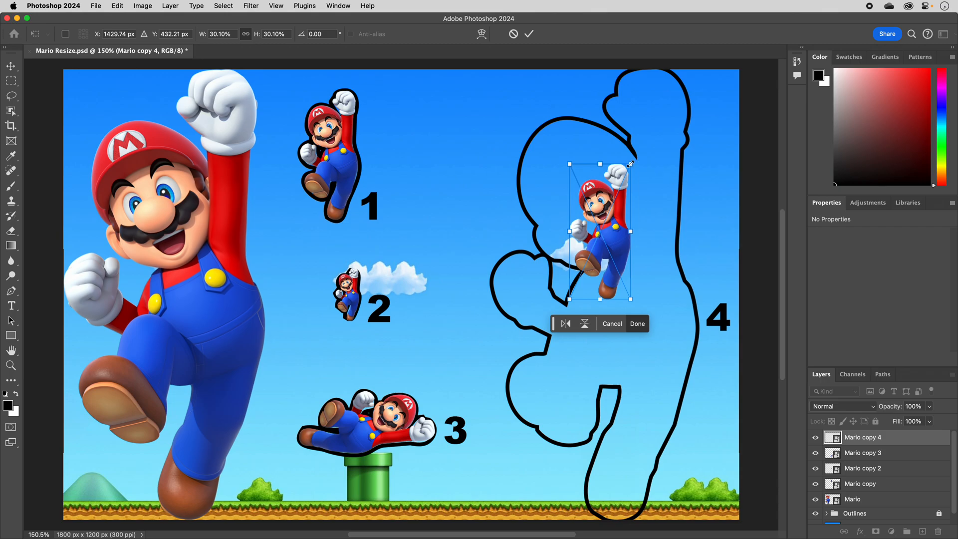
Enlarge the upright Mario copy to about 100% scale, align it with outline 4, and apply the transform.
left_click_drag(631, 163, 692, 77)
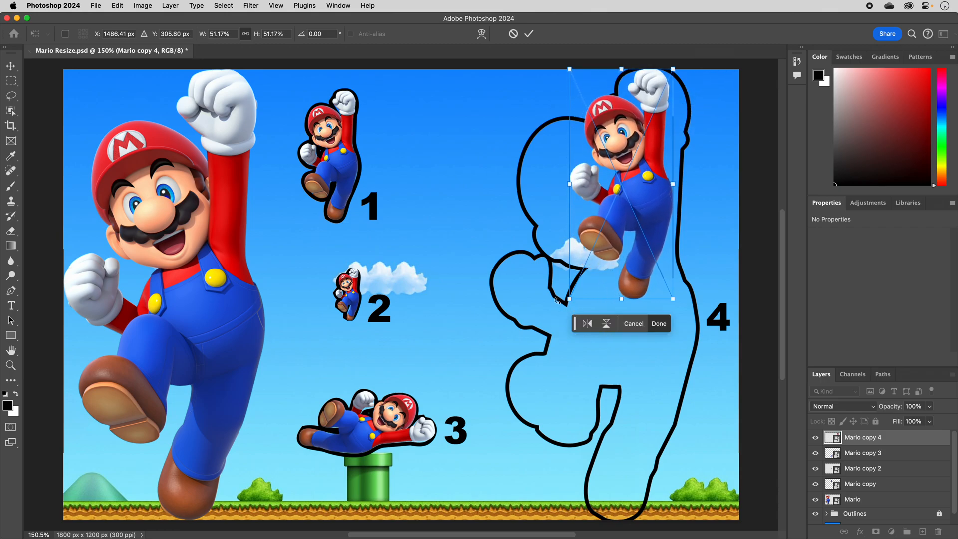
left_click_drag(569, 300, 471, 523)
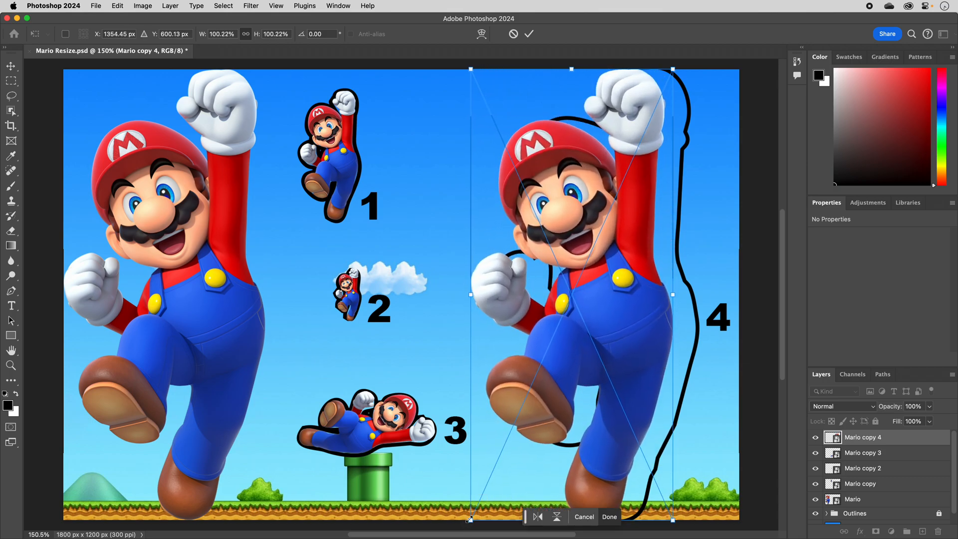
left_click_drag(626, 295, 649, 294)
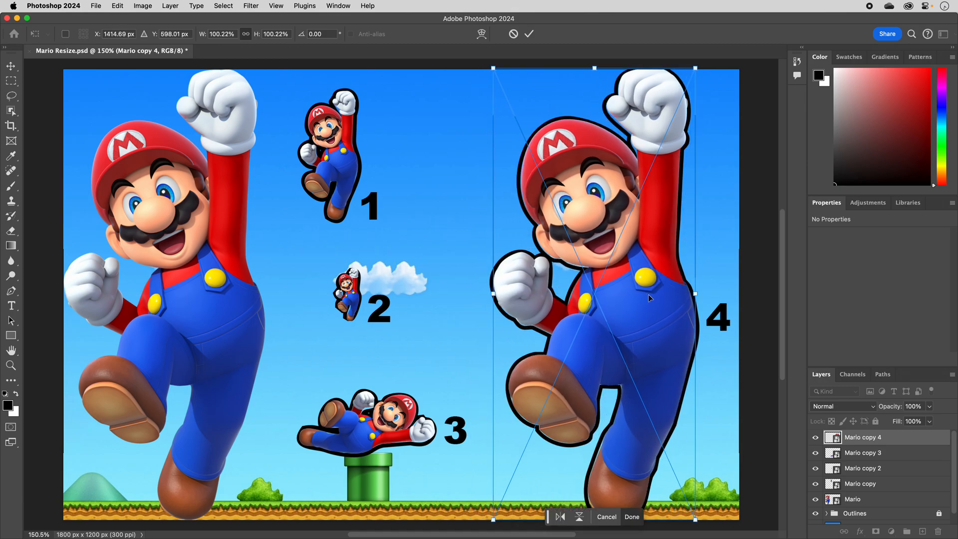
key("Return")
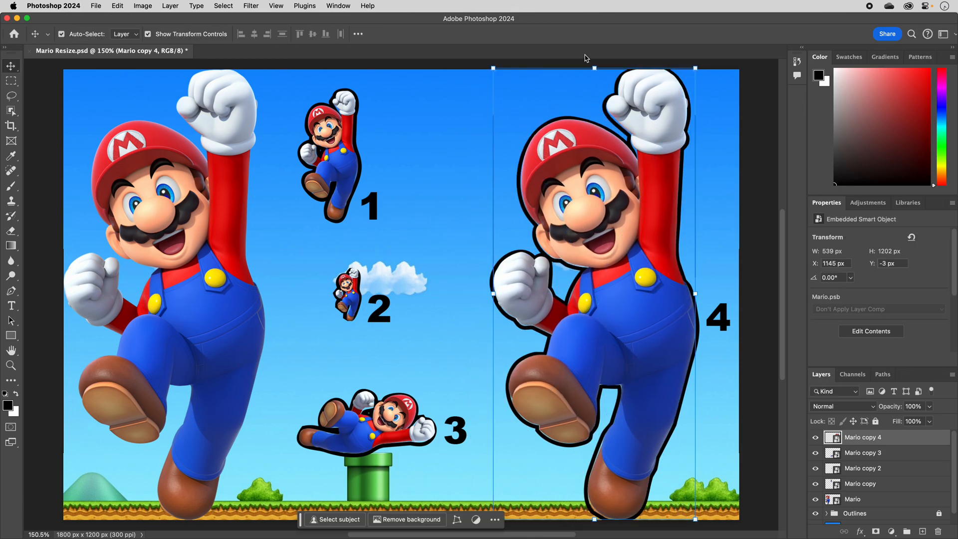